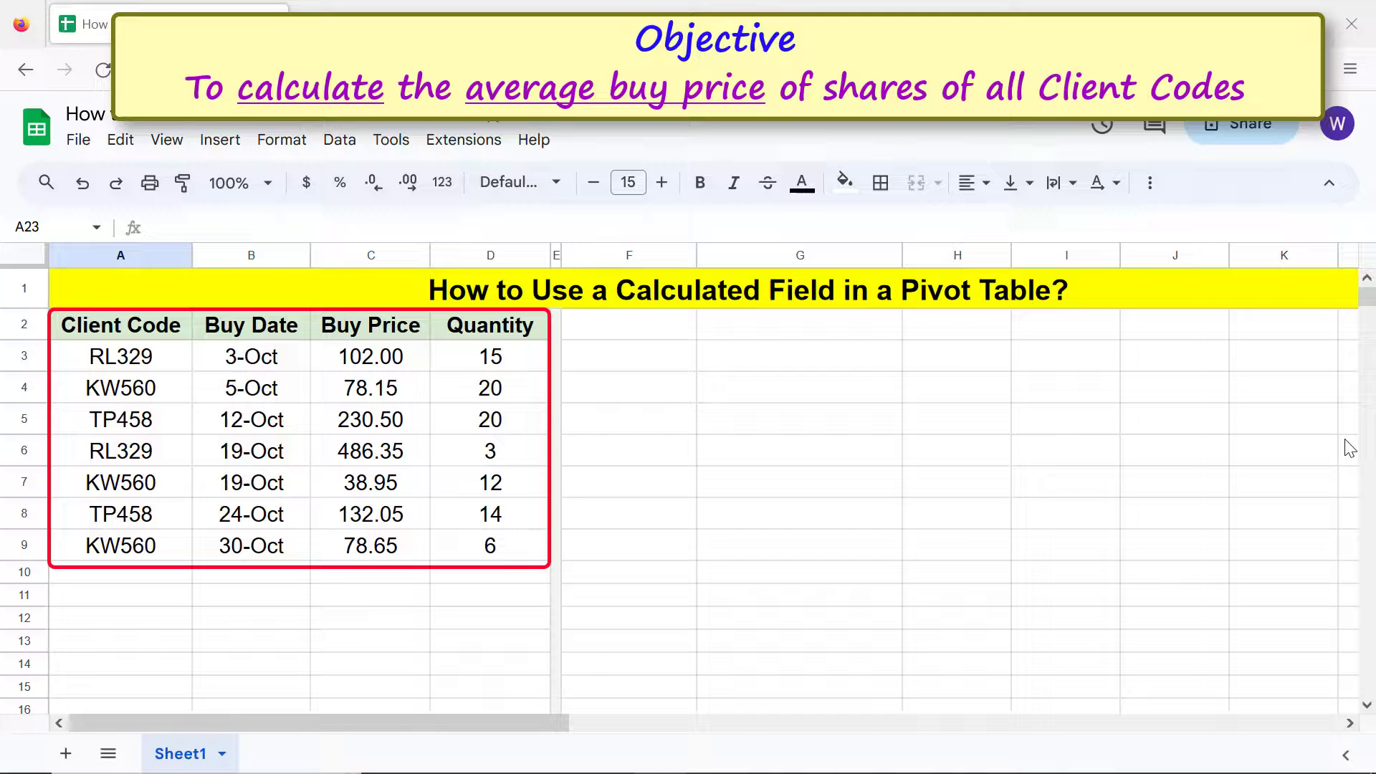
# Step: Create a pivot table from the data range A2:D9, placed in the existing sheet at Sheet1!F2
pyautogui.click(184, 335)
pyautogui.keyDown('shift'); pyautogui.click(480, 552); pyautogui.keyUp('shift')
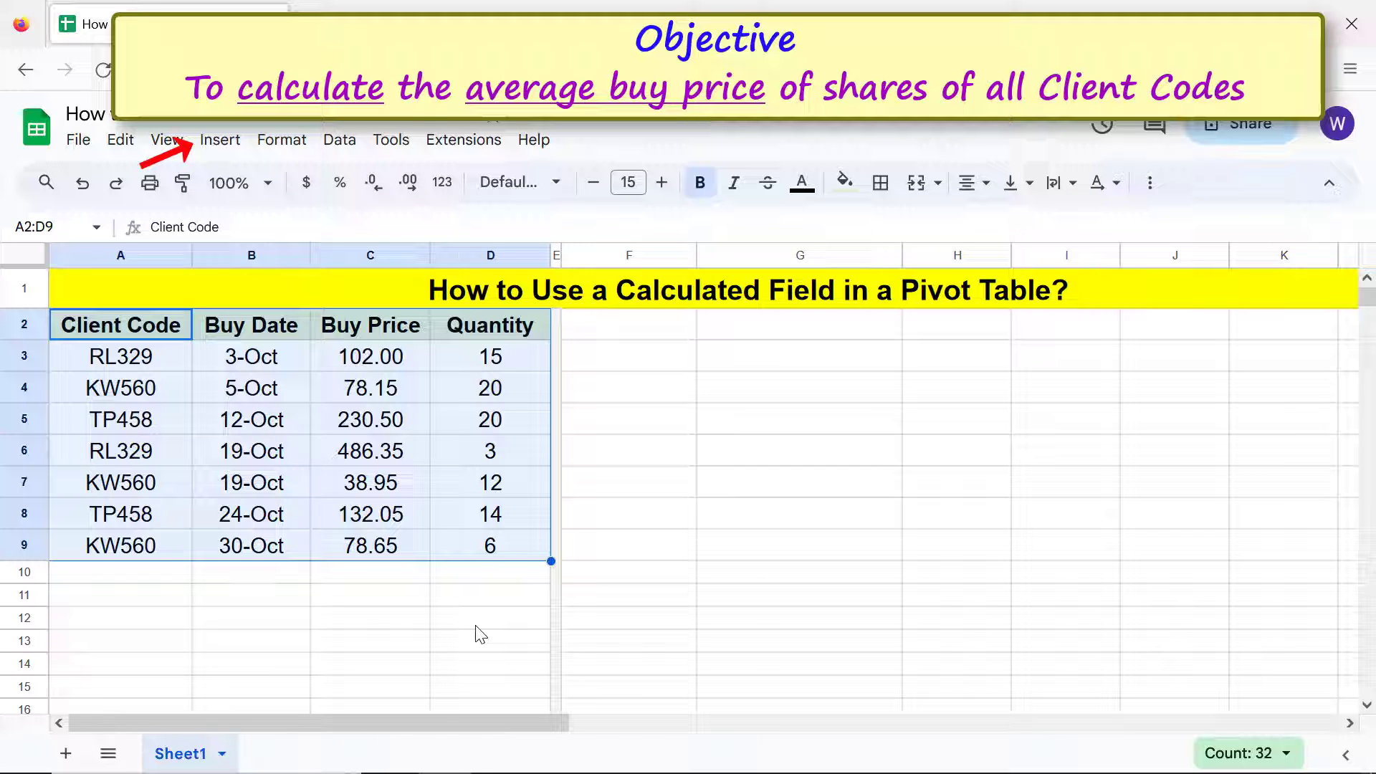
pyautogui.click(233, 145)
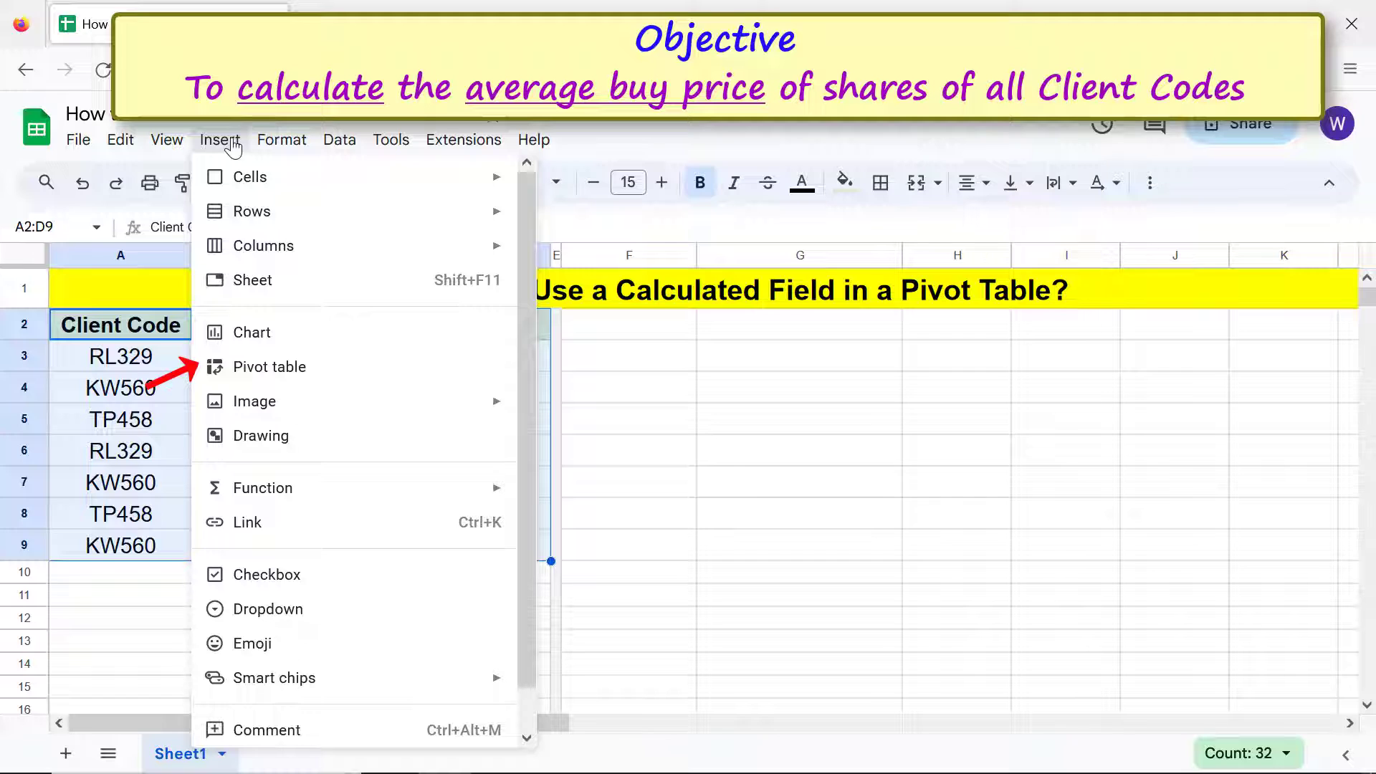
pyautogui.click(261, 369)
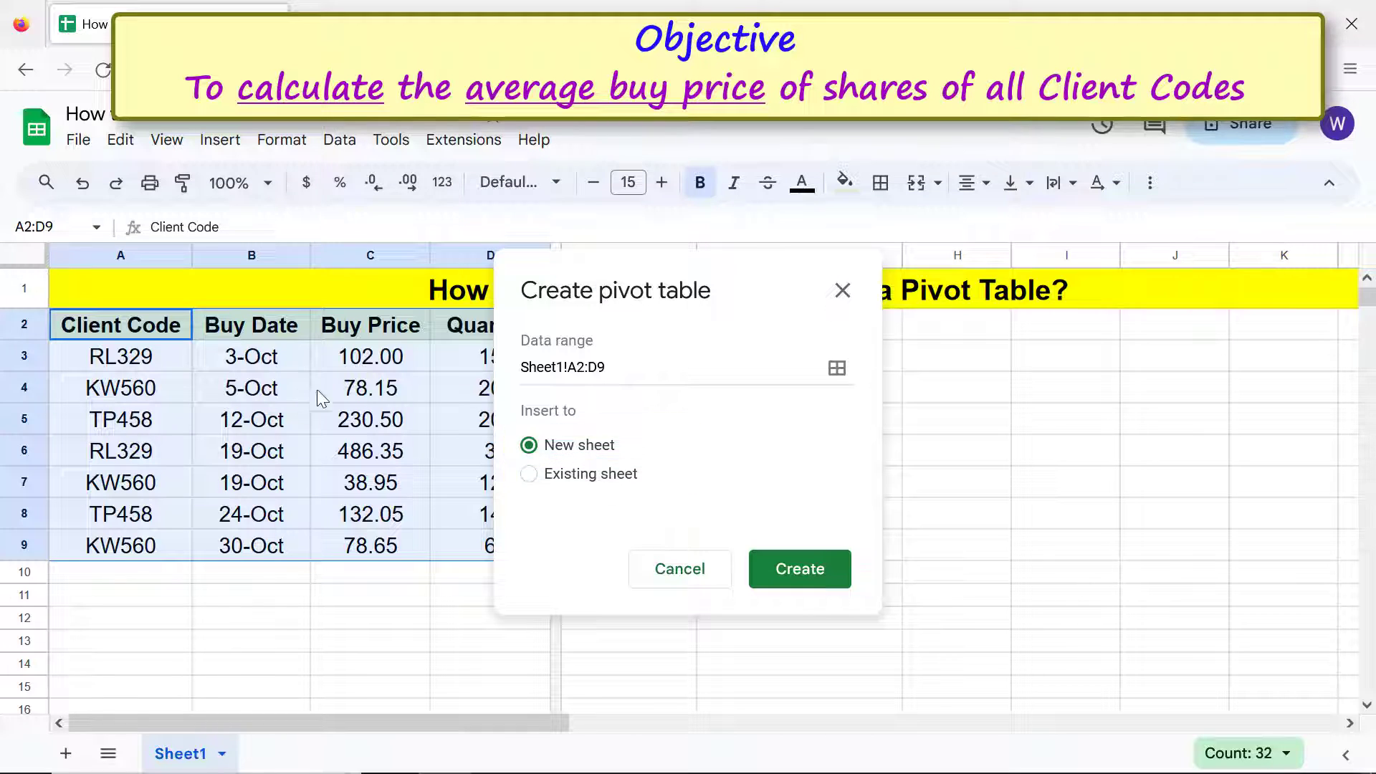
pyautogui.click(530, 477)
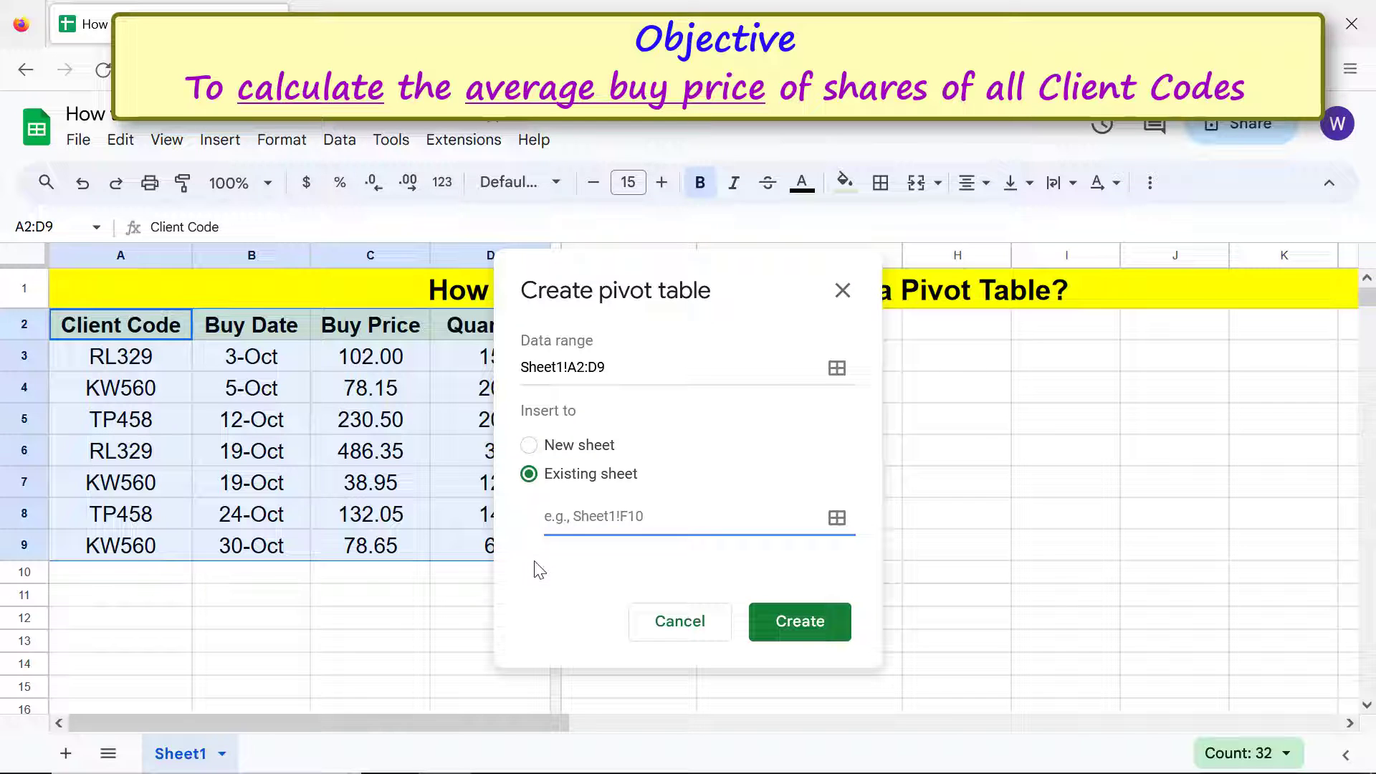
pyautogui.moveTo(686, 268); pyautogui.dragTo(355, 260)
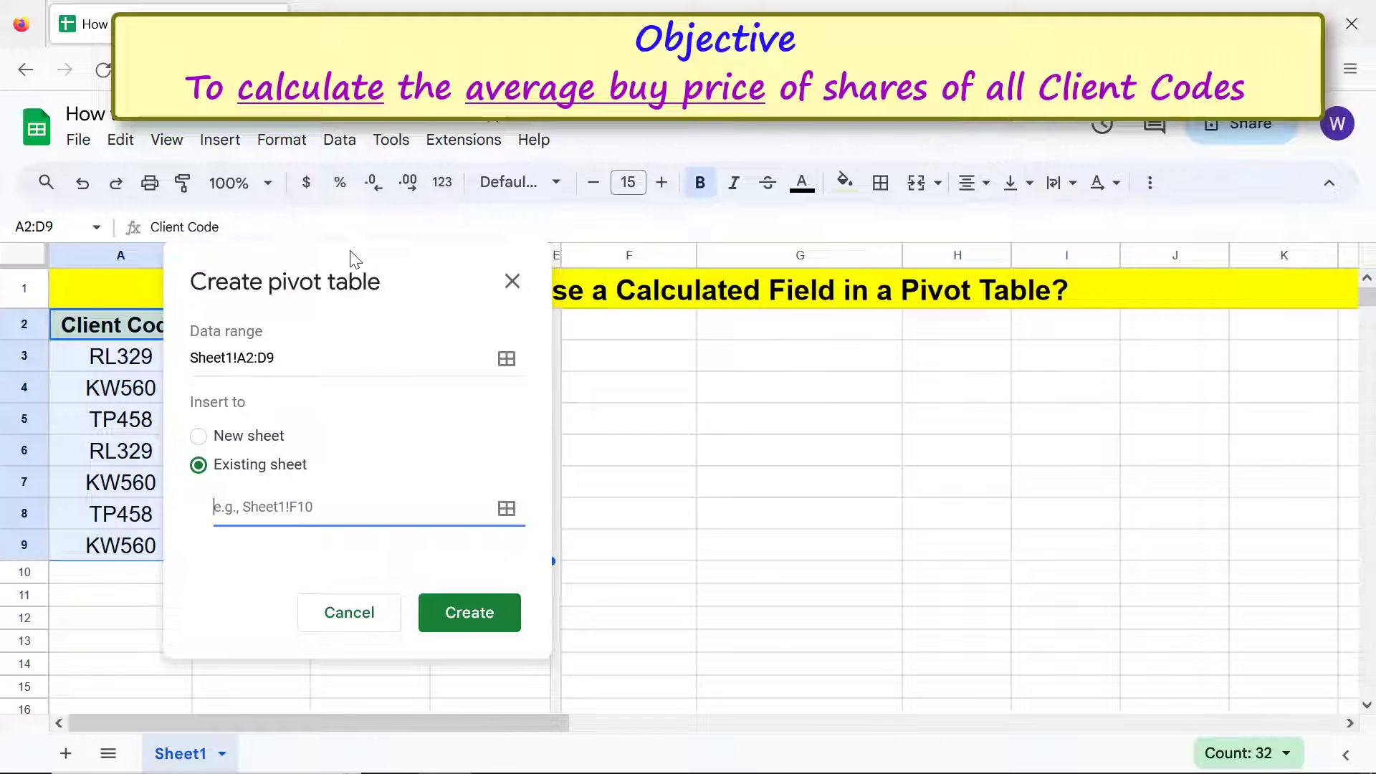
pyautogui.click(623, 337)
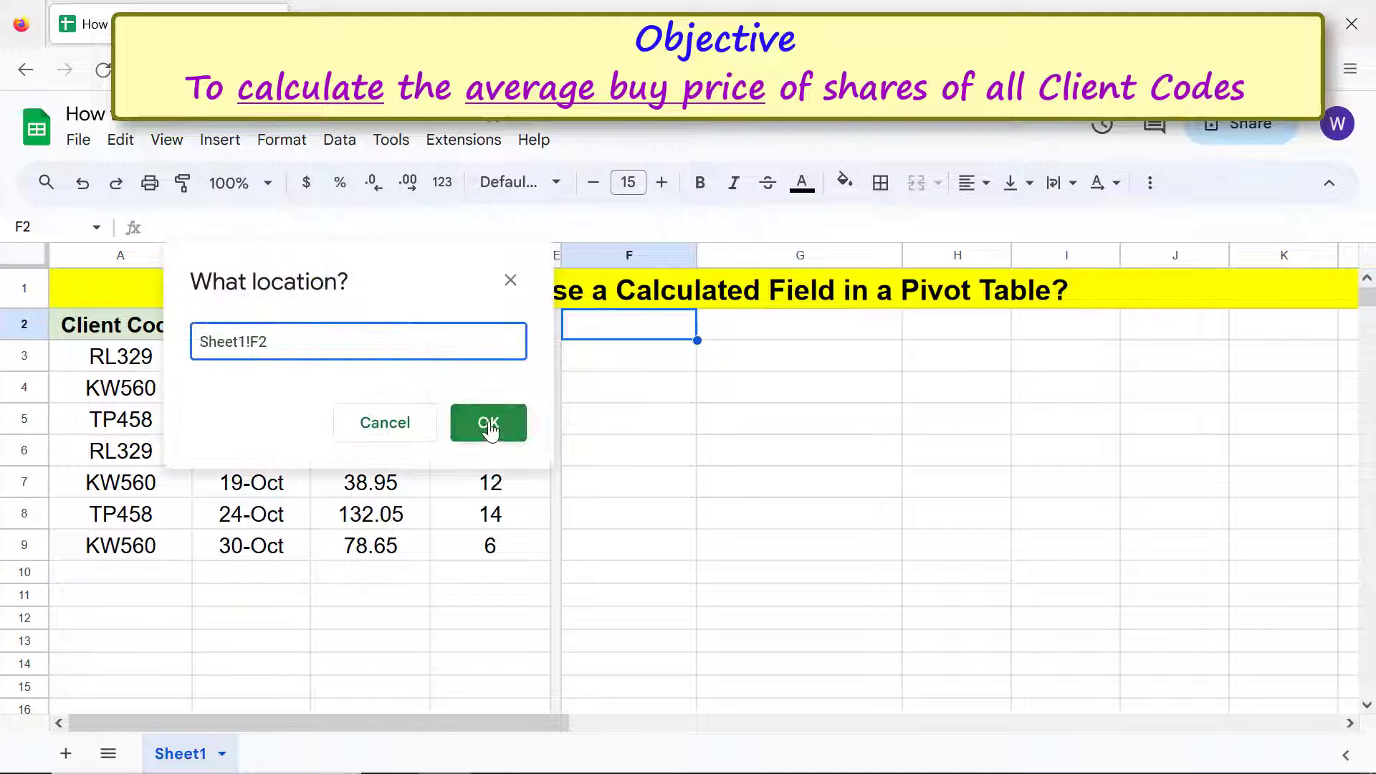
pyautogui.click(486, 426)
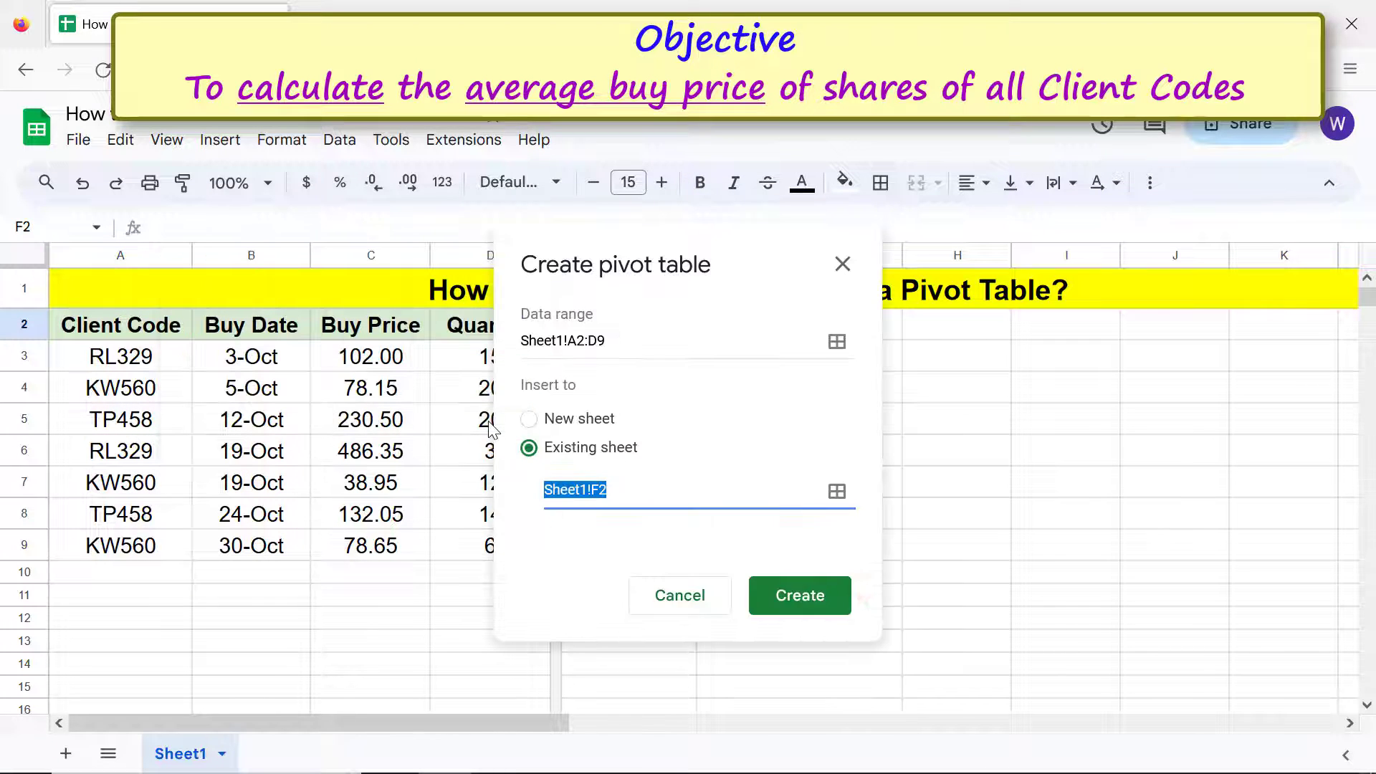
pyautogui.click(777, 600)
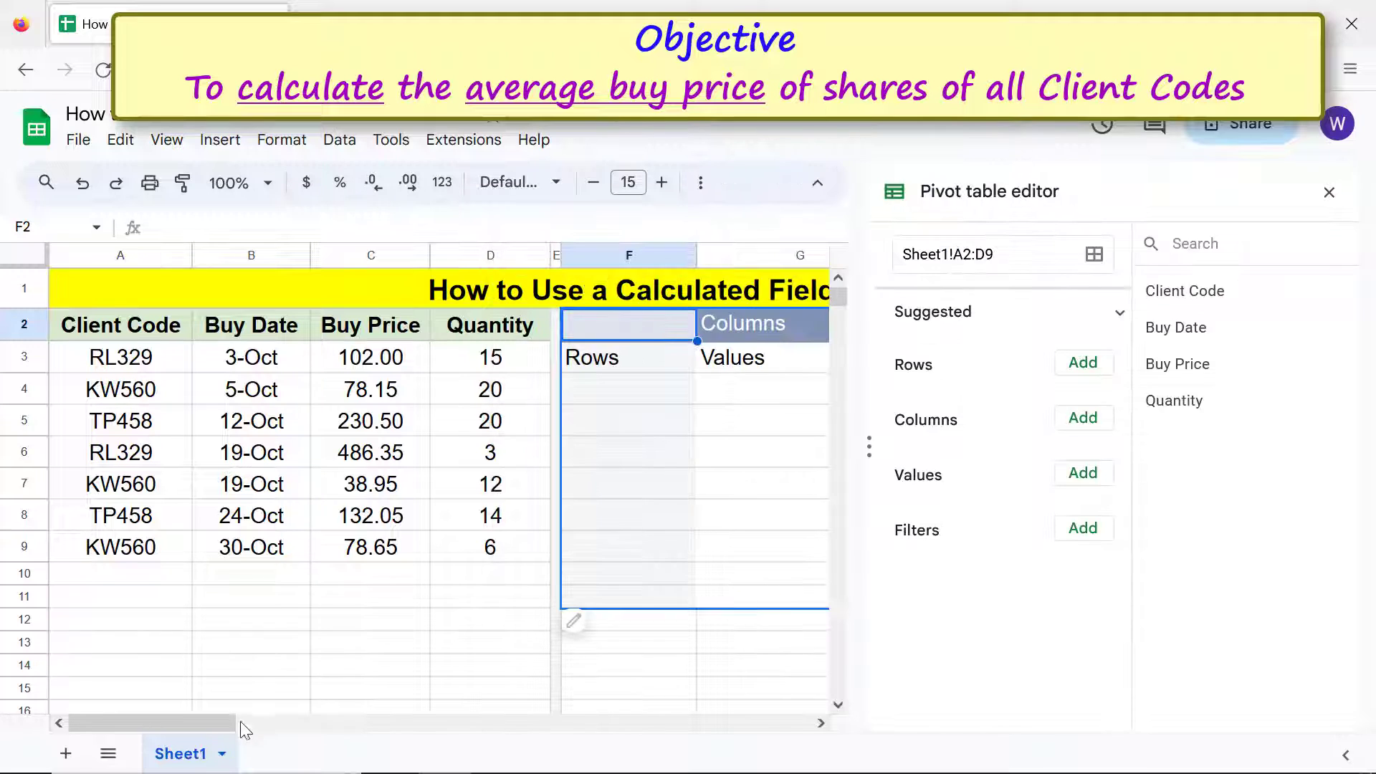
# Step: Add Client Code as the pivot table's row field and turn off its totals
pyautogui.moveTo(233, 725); pyautogui.dragTo(369, 725)
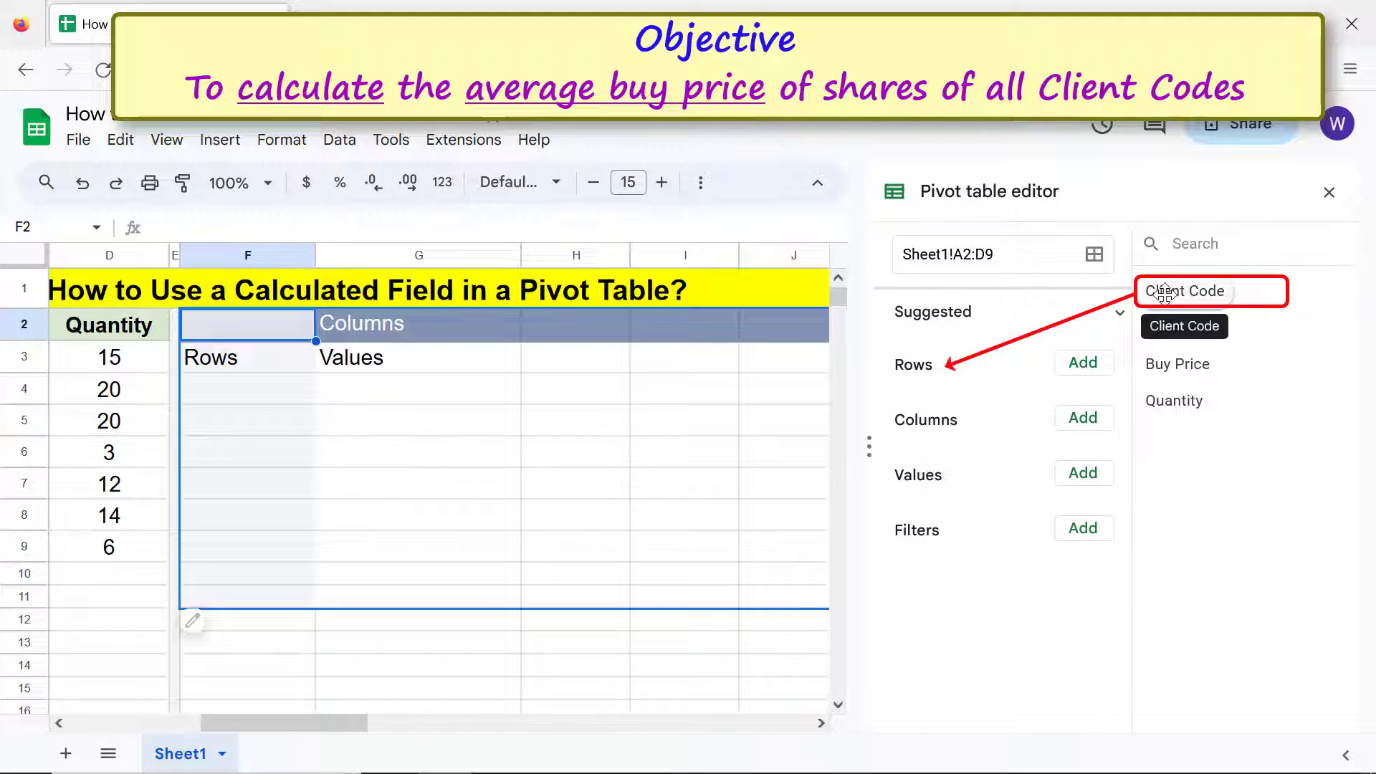
pyautogui.moveTo(1164, 292)
pyautogui.mouseDown()
pyautogui.moveTo(977, 394)
pyautogui.moveTo(907, 410)
pyautogui.mouseUp()
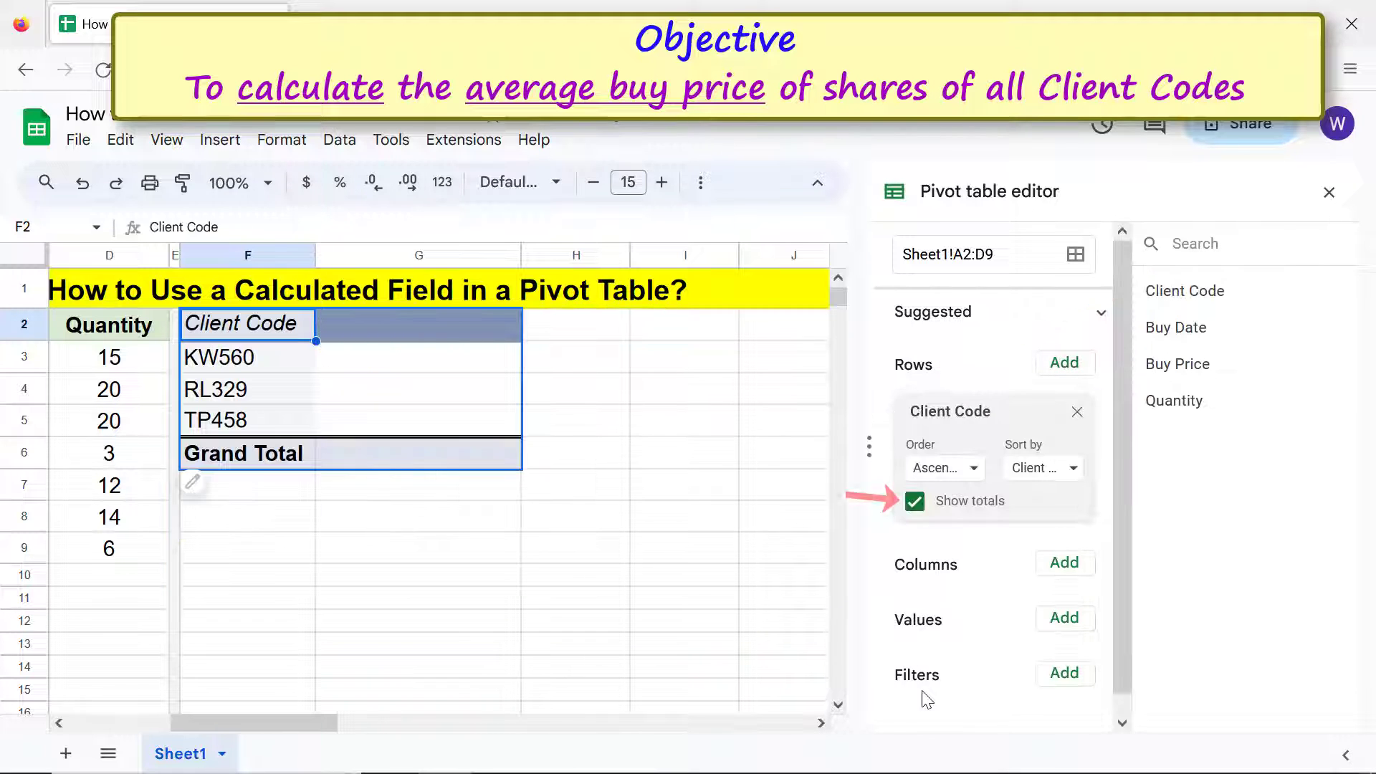
pyautogui.click(914, 502)
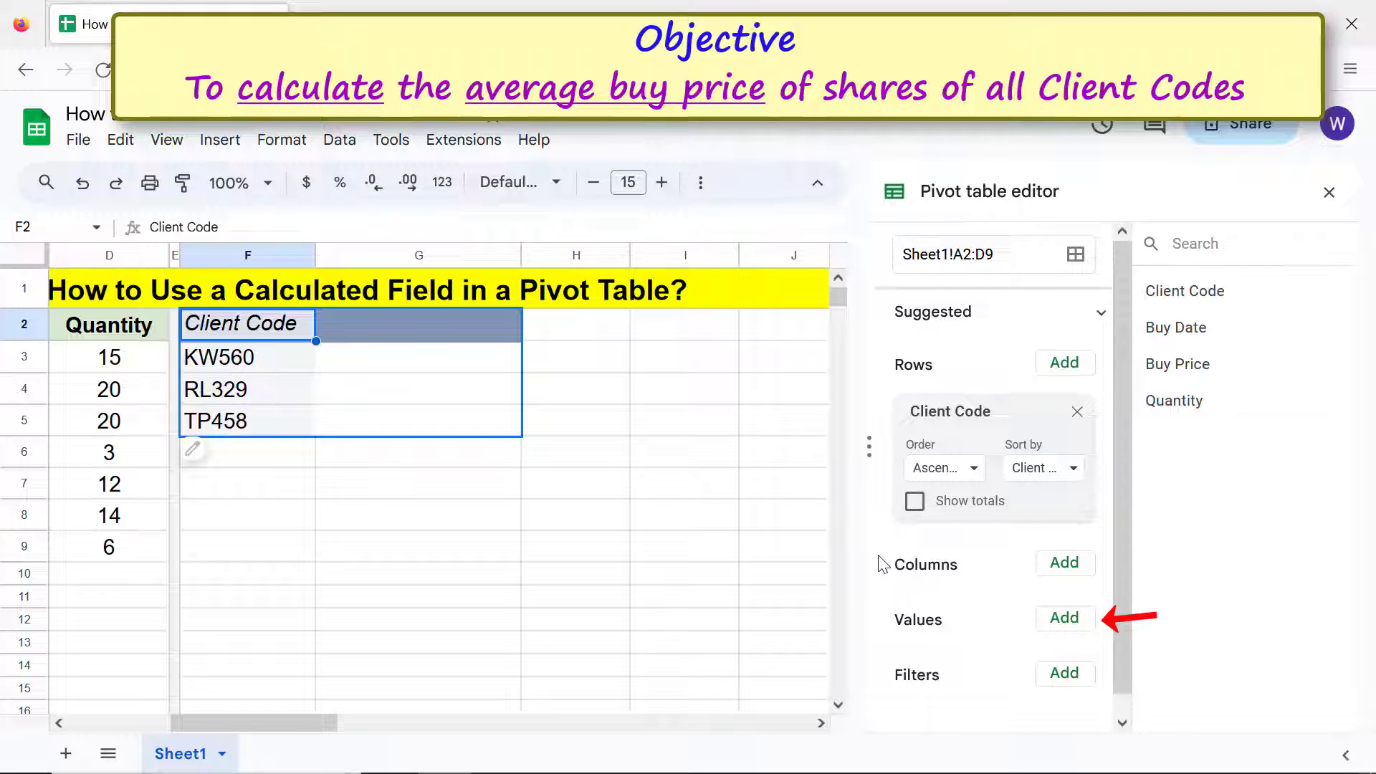
# Step: Add a calculated field to the pivot table's values and summarize it by Custom
pyautogui.click(1064, 621)
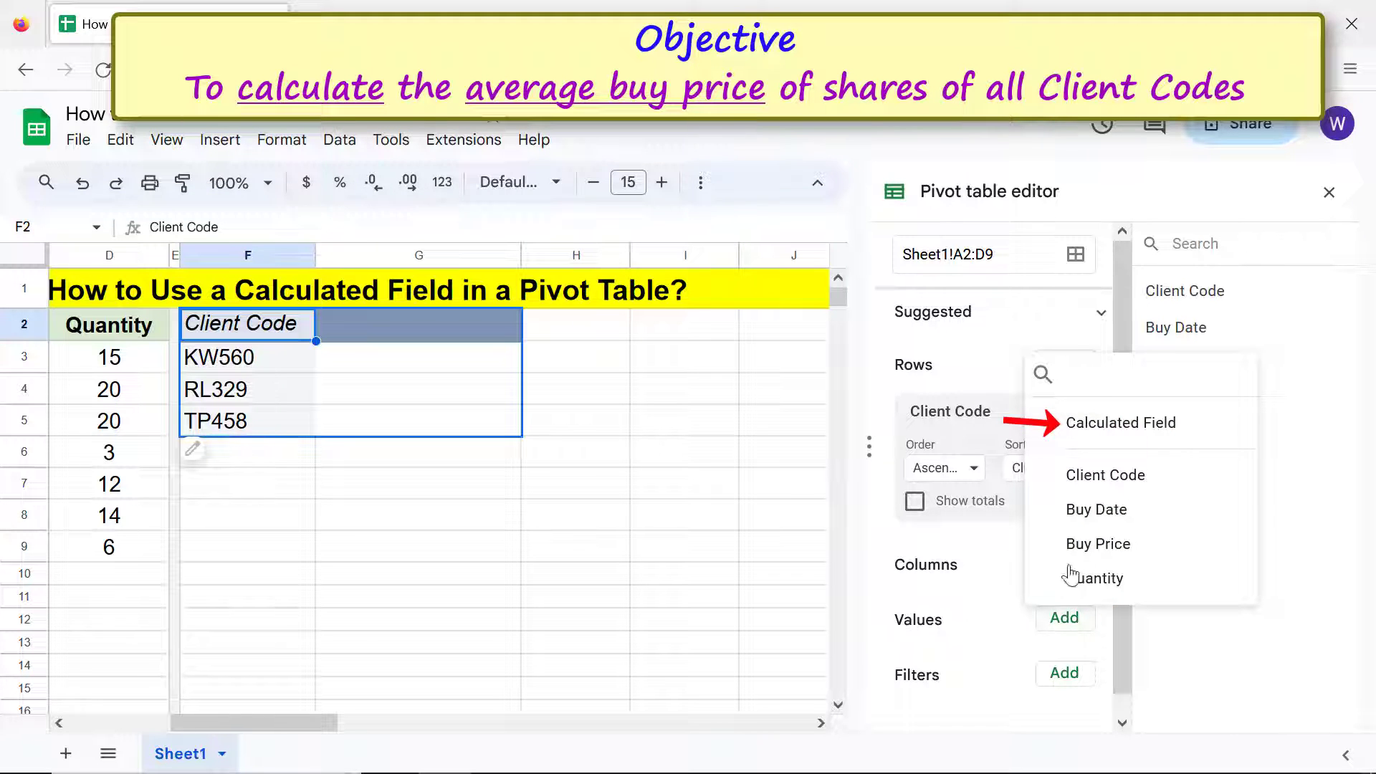
pyautogui.click(1084, 423)
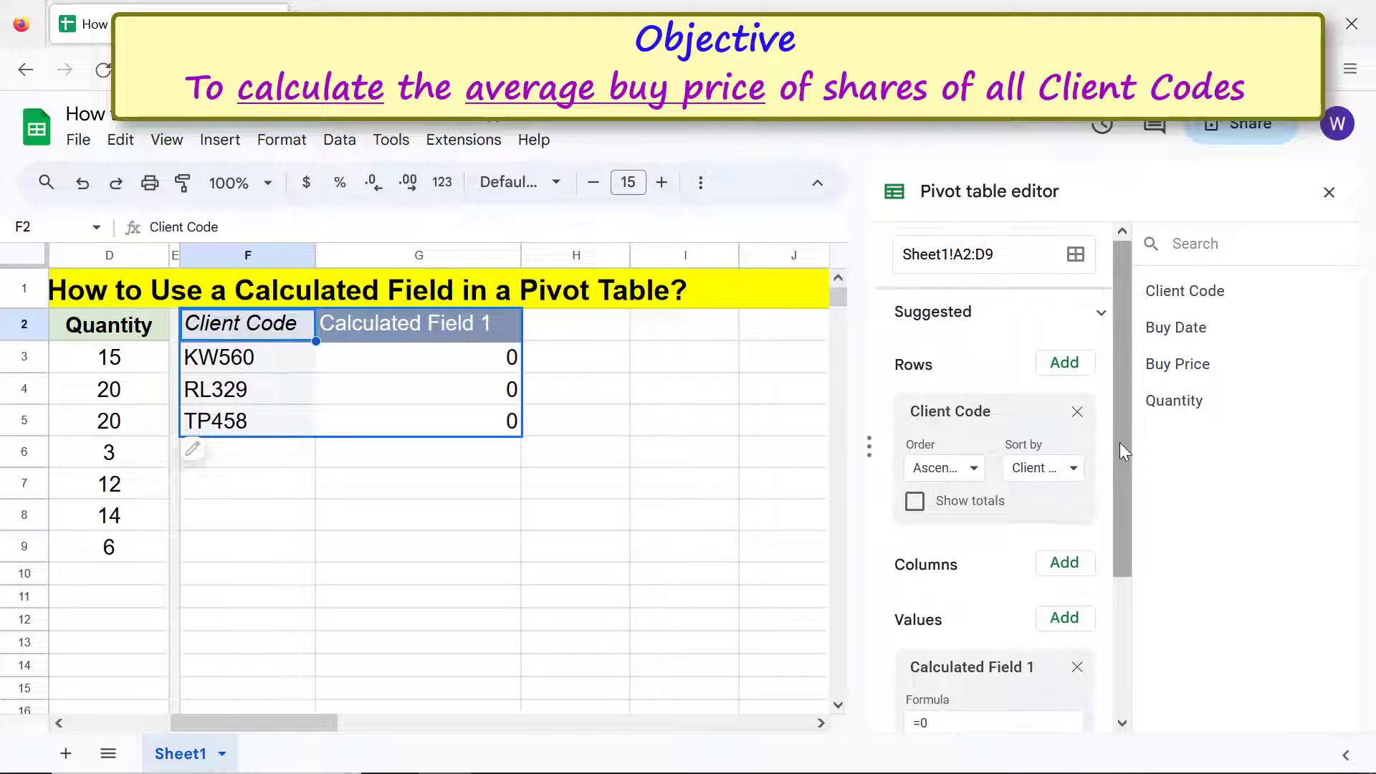
pyautogui.moveTo(1120, 442); pyautogui.dragTo(1124, 562)
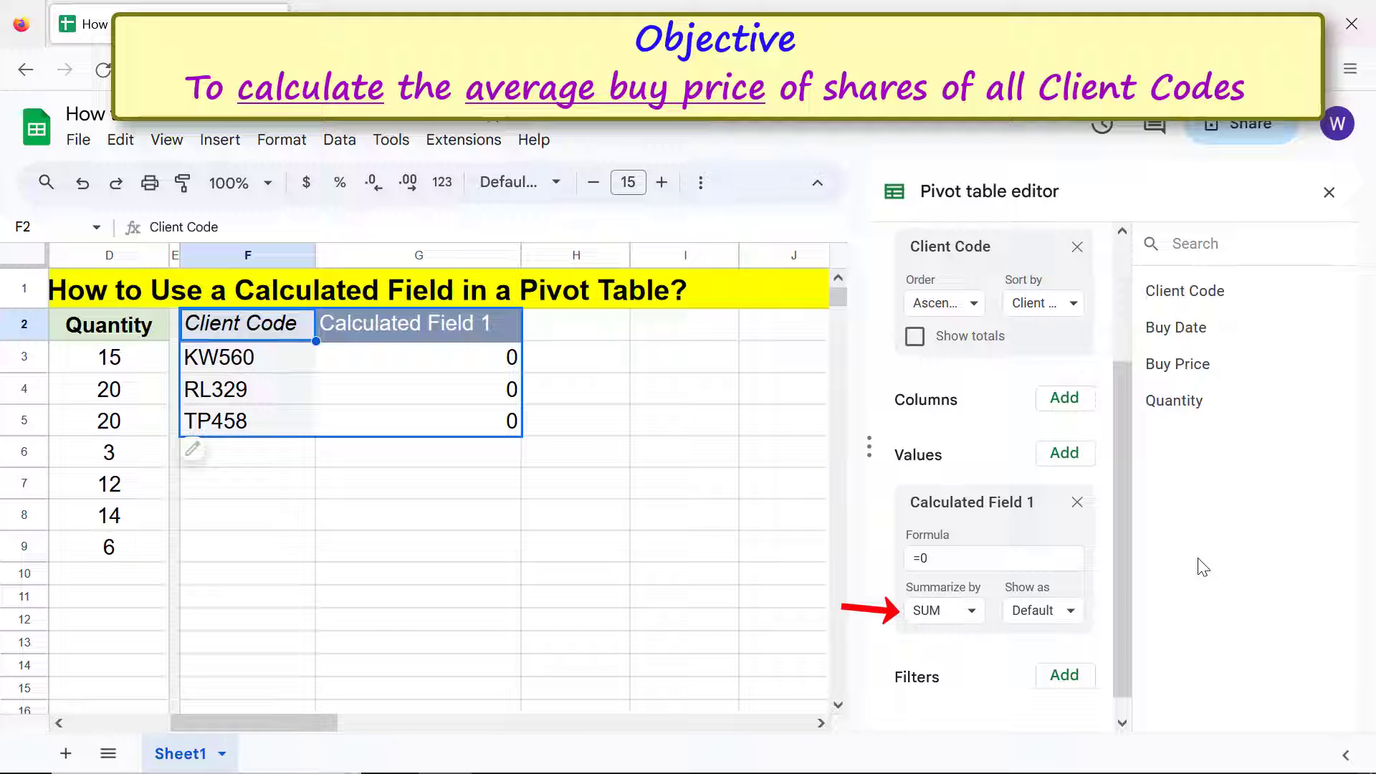
pyautogui.click(962, 613)
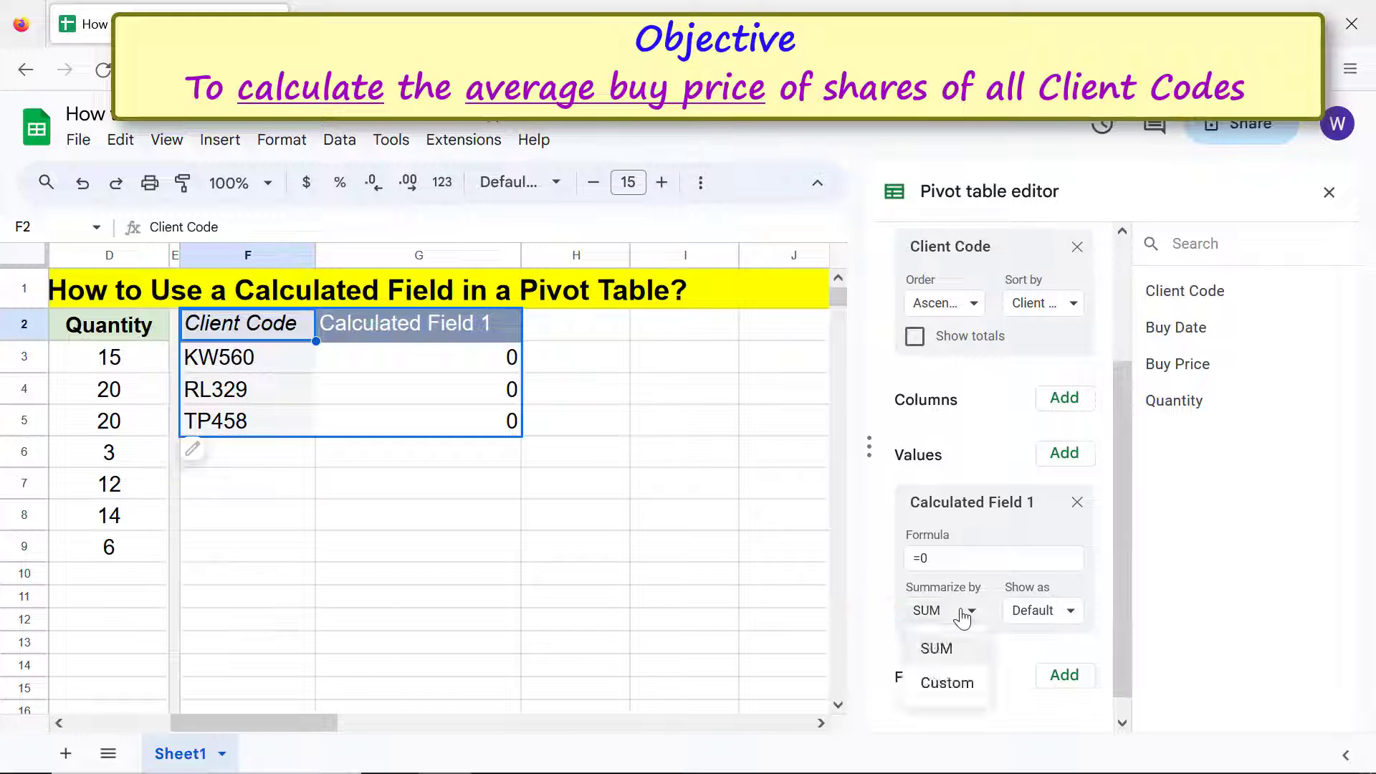
pyautogui.click(951, 682)
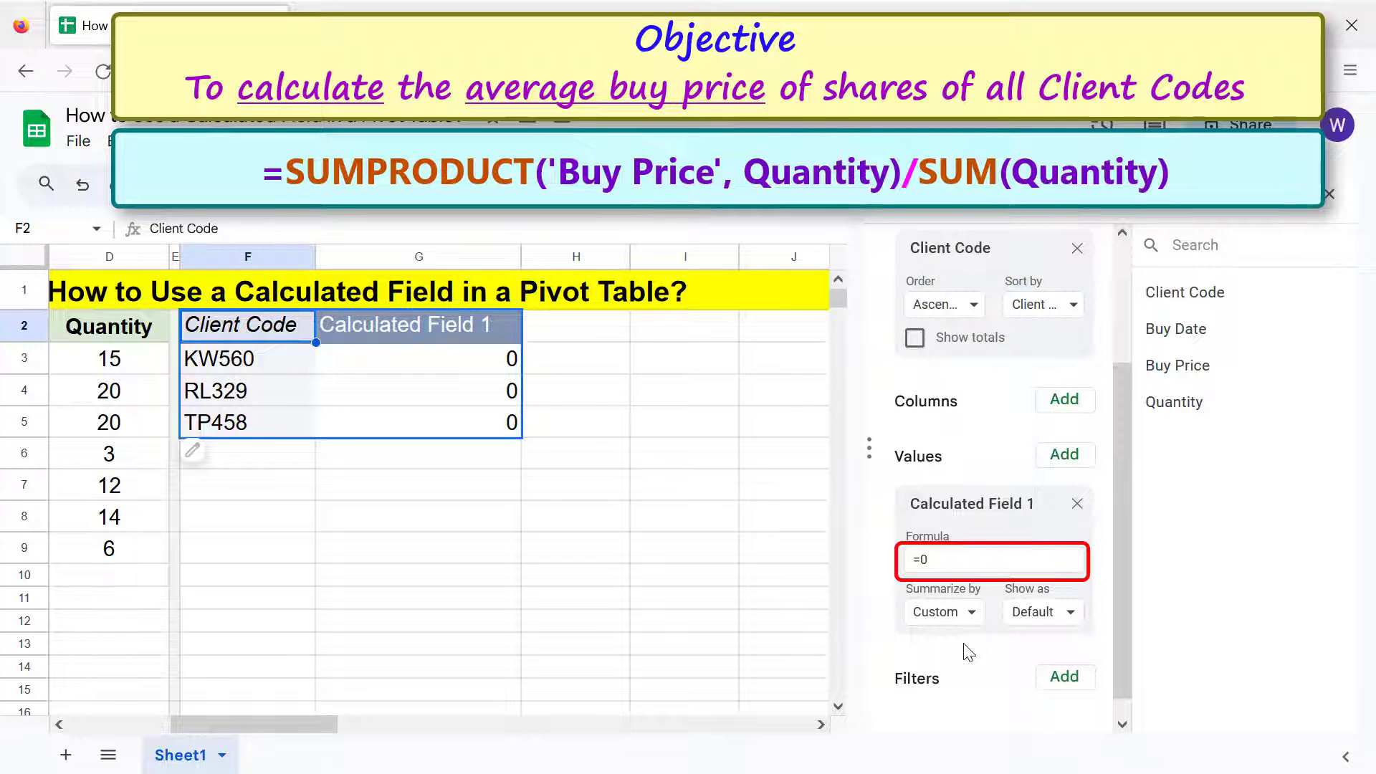
# Step: Set the calculated field's formula to =SUMPRODUCT('Buy Price', Quantity)/SUM(Quantity) and close the pivot table editor
pyautogui.click(942, 562)
pyautogui.press('BackSpace')
pyautogui.write('SU')
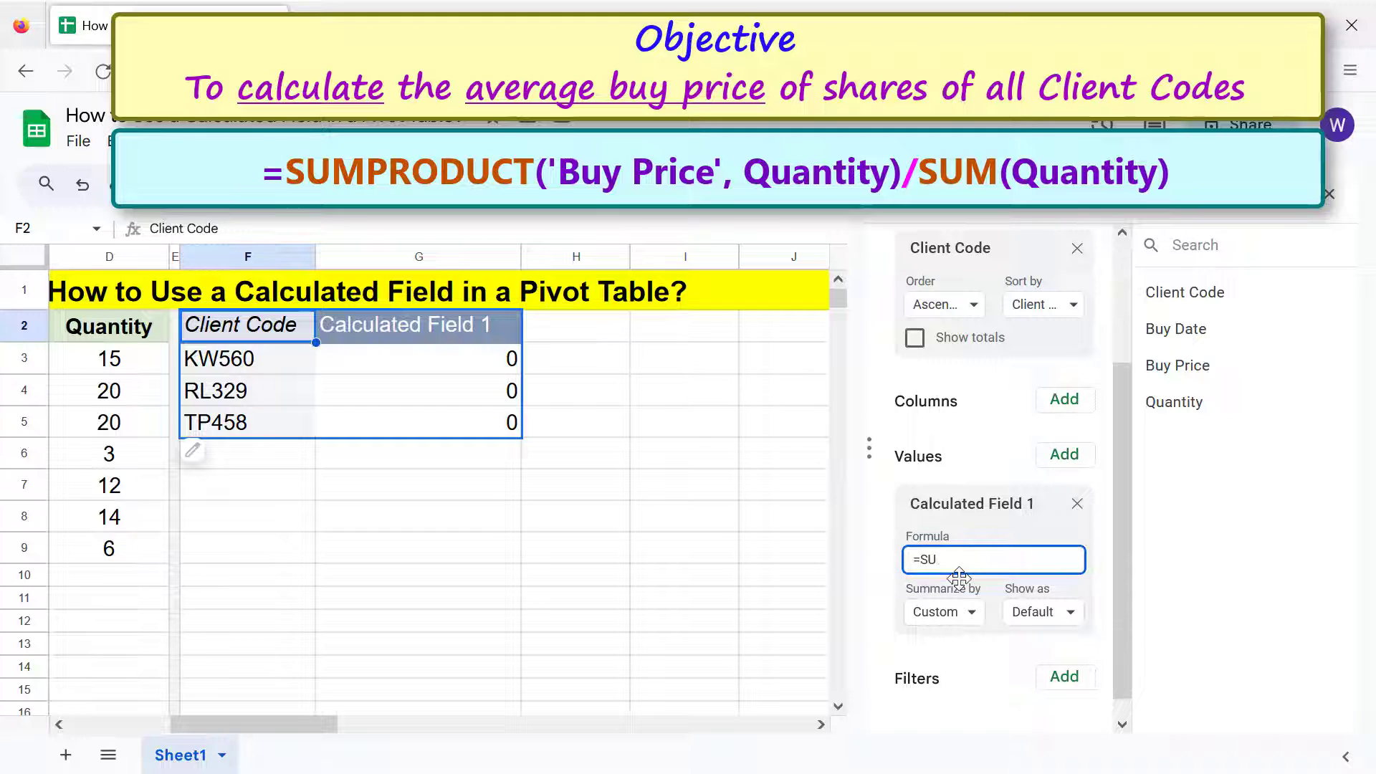
pyautogui.write("MPRODUCT('Bu")
pyautogui.write("y Price', Quantity)/S")
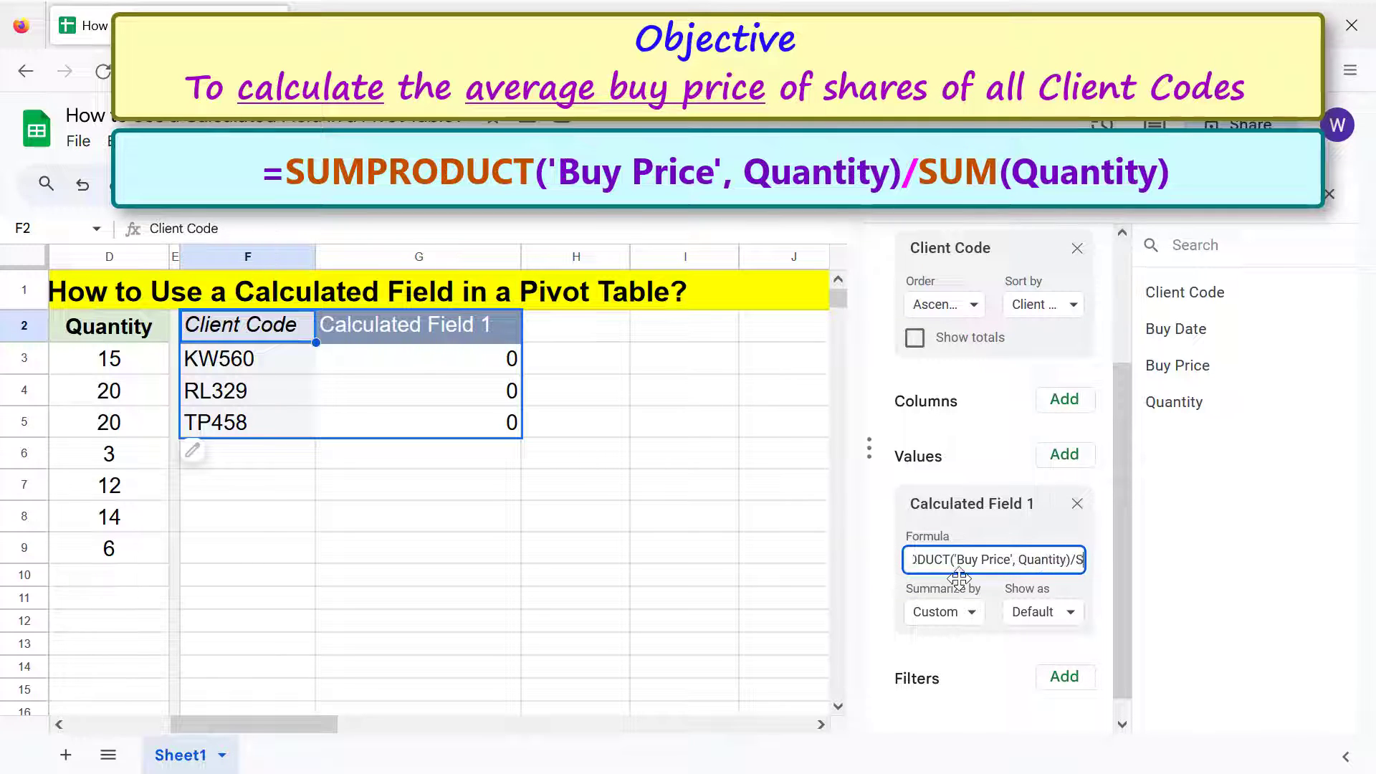
pyautogui.write('UM(Quantity)')
pyautogui.press('Return')
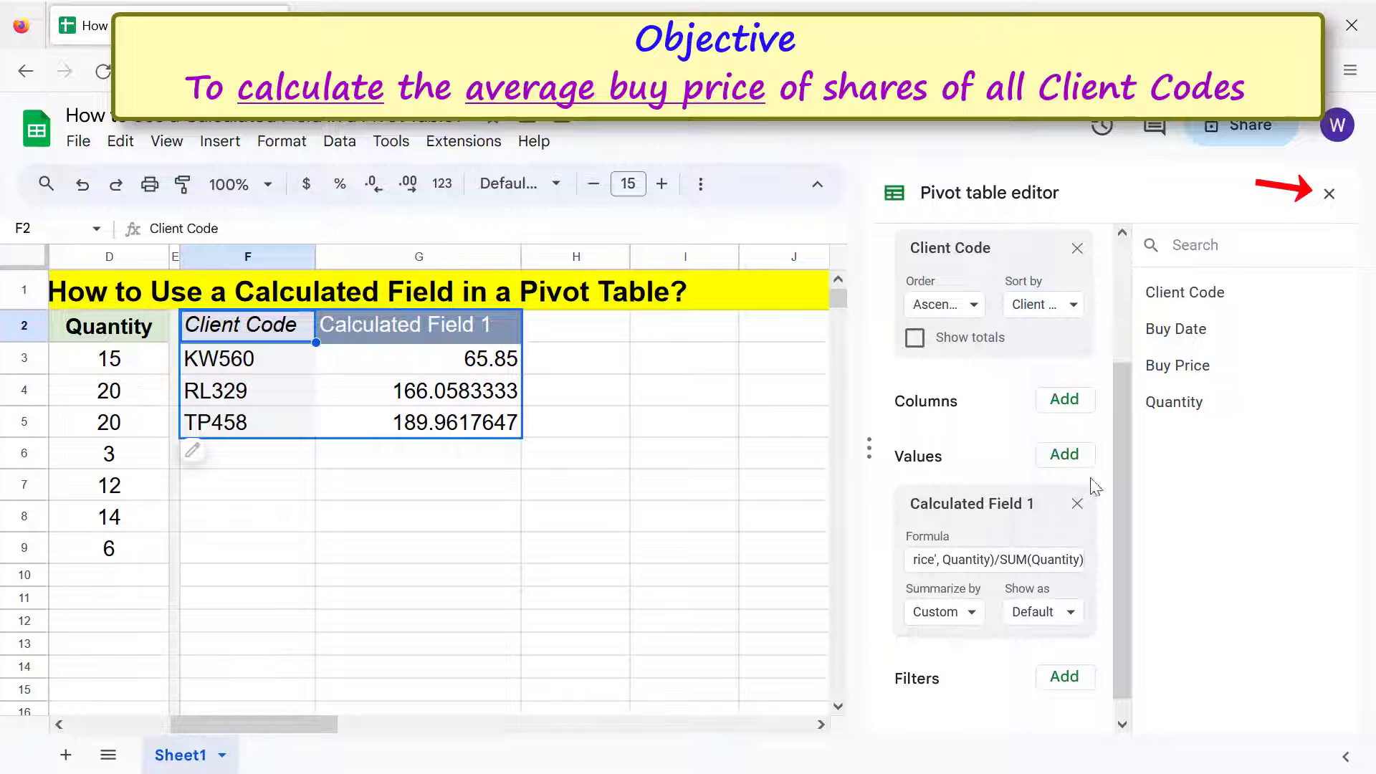
pyautogui.click(1328, 195)
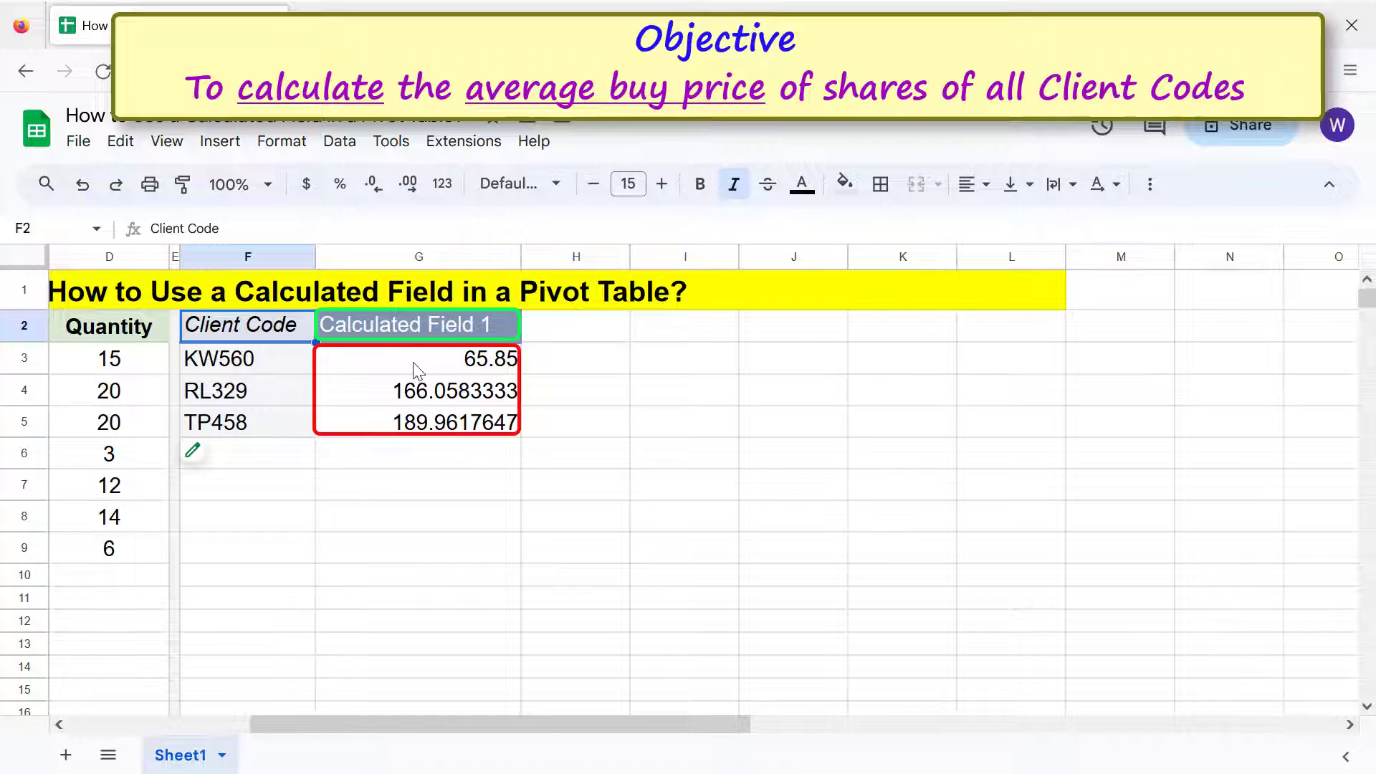
# Step: Reduce the calculated results in G3:G5 to two decimal places
pyautogui.moveTo(415, 368); pyautogui.dragTo(416, 422)
pyautogui.click(373, 184)
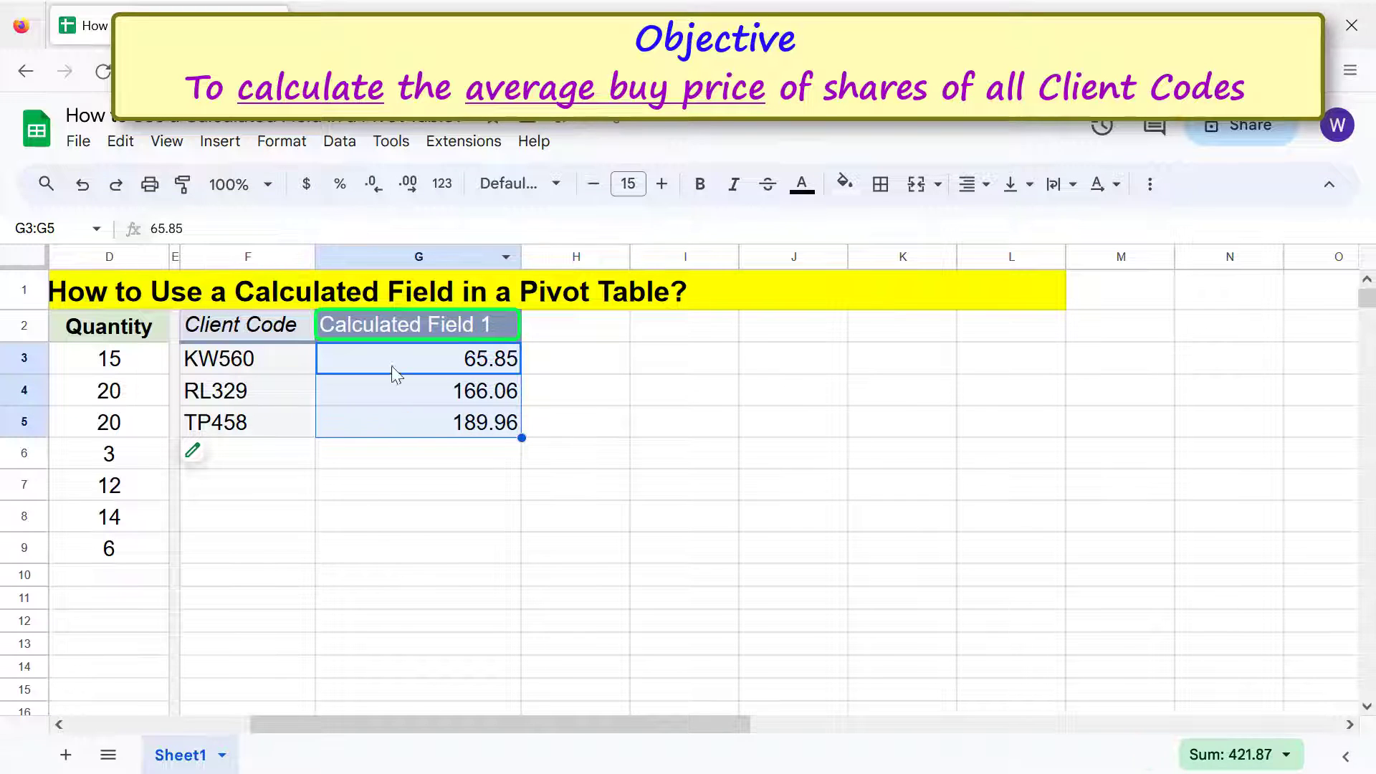
pyautogui.click(387, 467)
# Step: Rename the calculated field's header in G2 as "Average Buy Price"
pyautogui.click(407, 323)
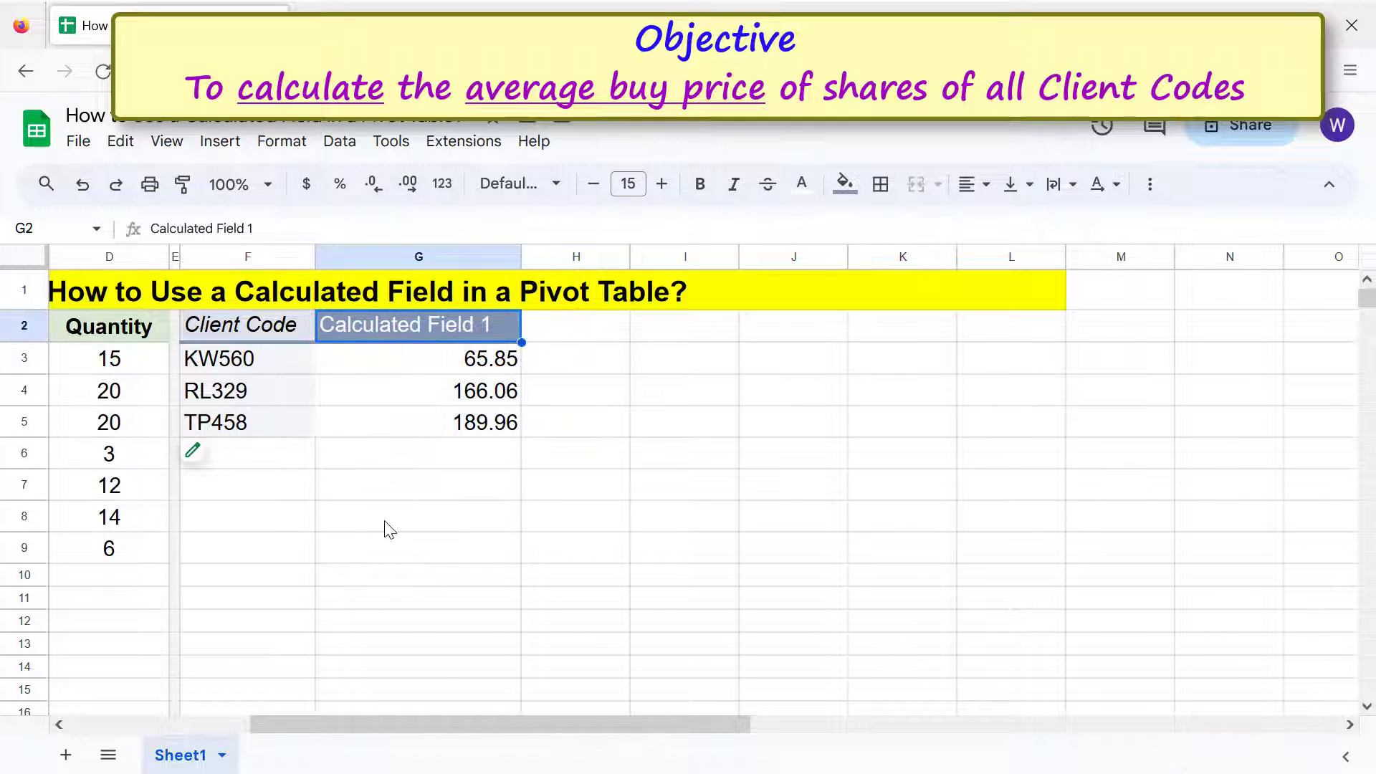
pyautogui.write('Average Buy Price')
pyautogui.press('Return')
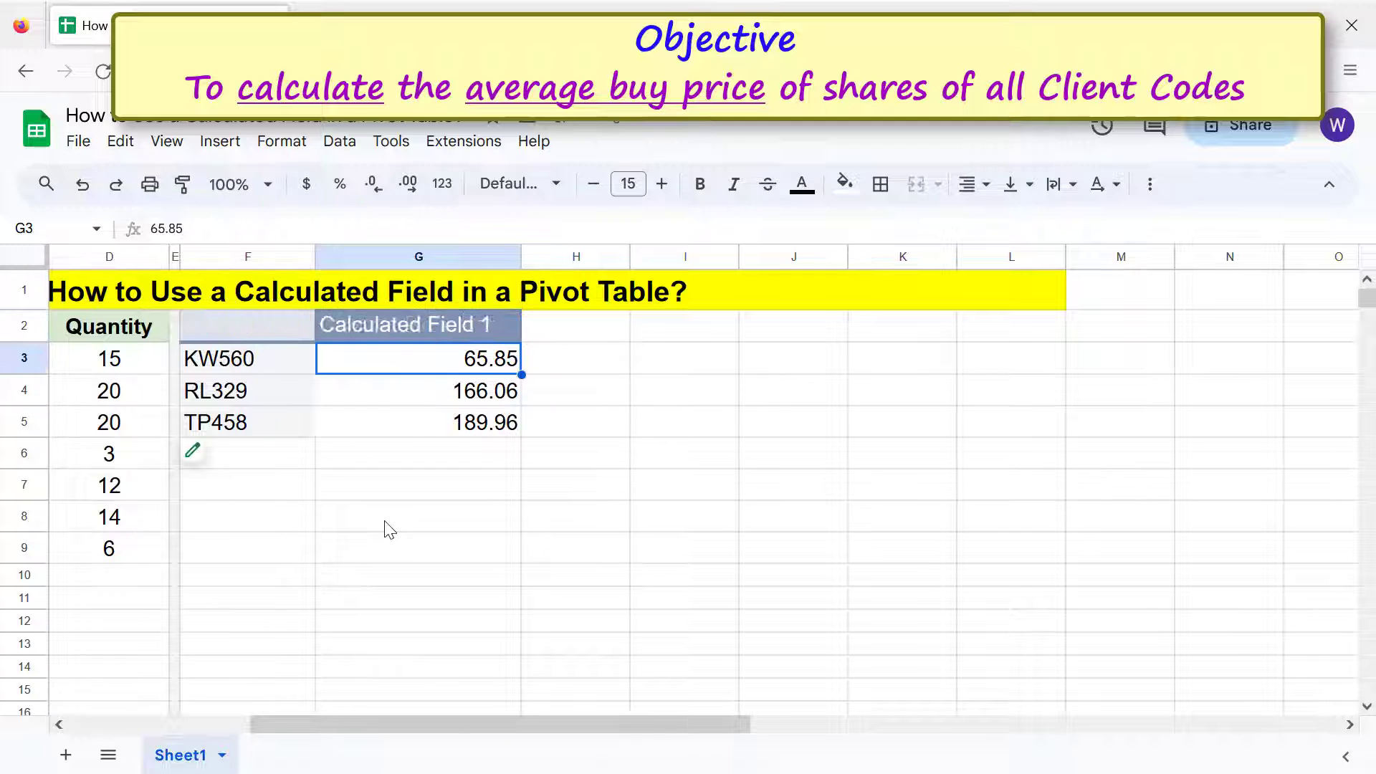
# Step: Make the pivot table header in G2 bold and center it horizontally
pyautogui.click(428, 324)
pyautogui.click(700, 185)
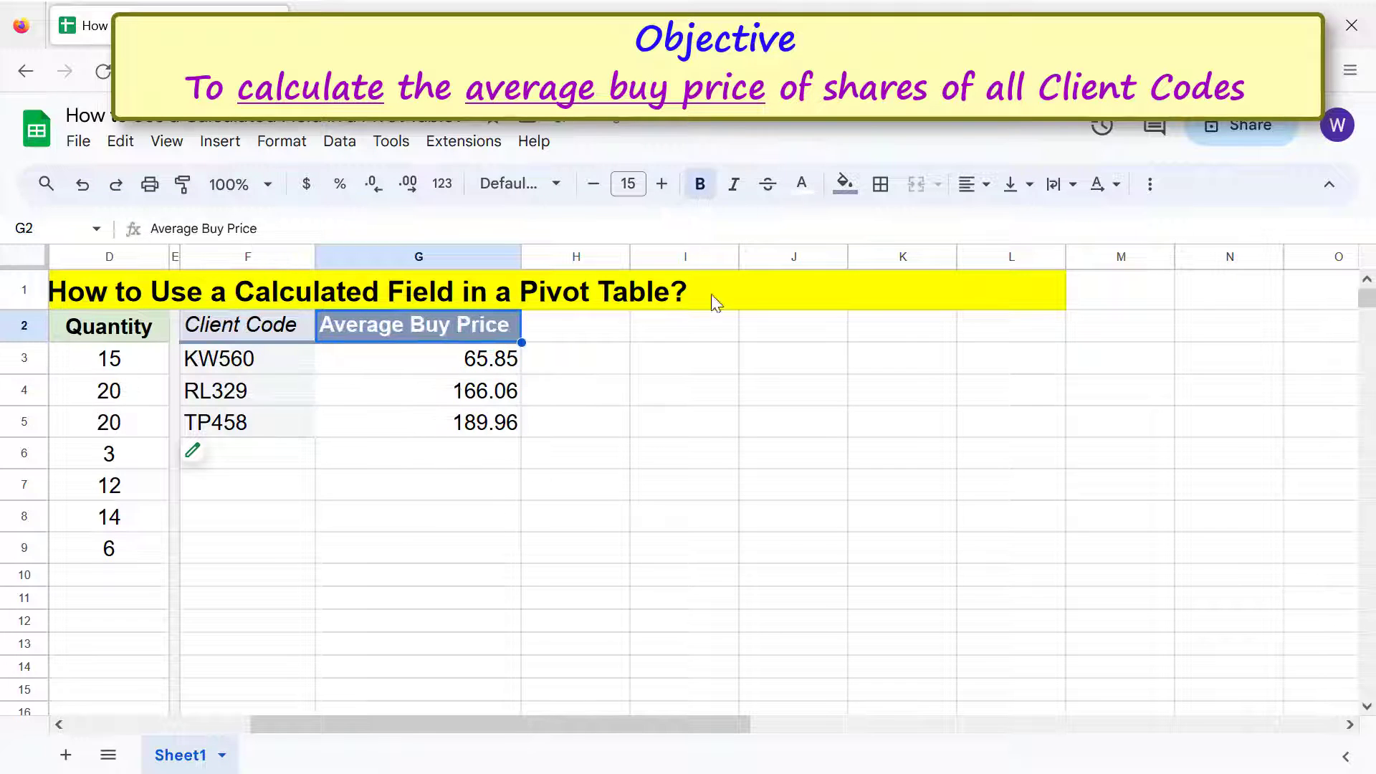
pyautogui.click(973, 188)
pyautogui.click(1008, 225)
pyautogui.click(455, 464)
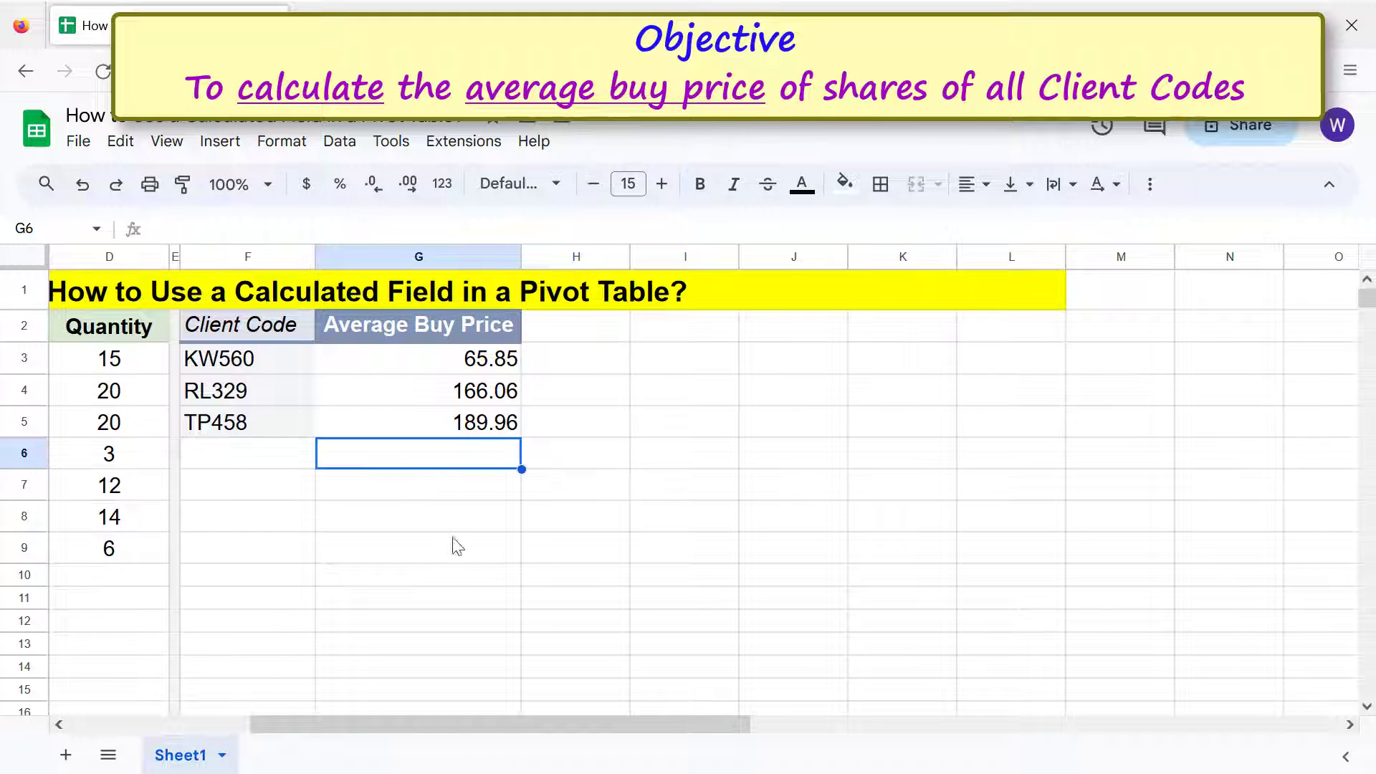
pyautogui.moveTo(426, 724); pyautogui.dragTo(250, 725)
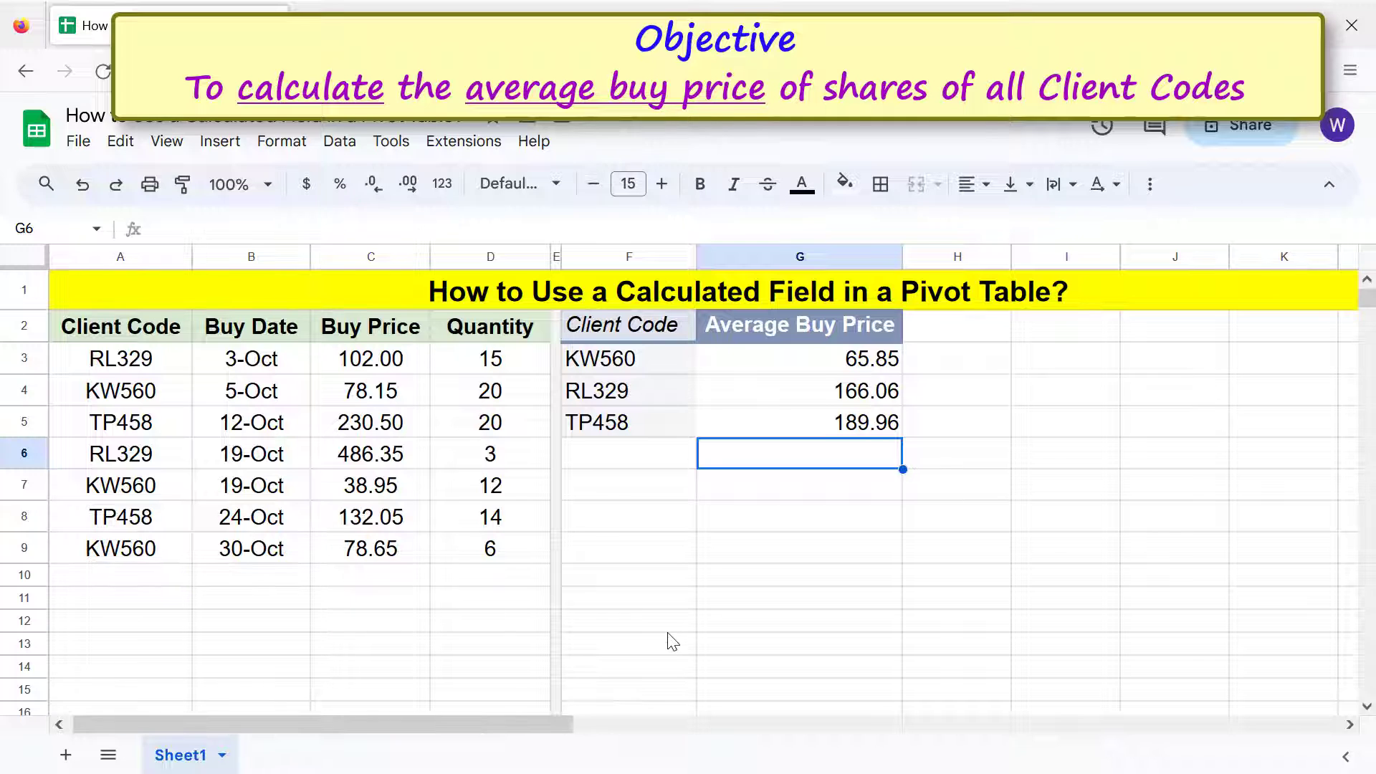